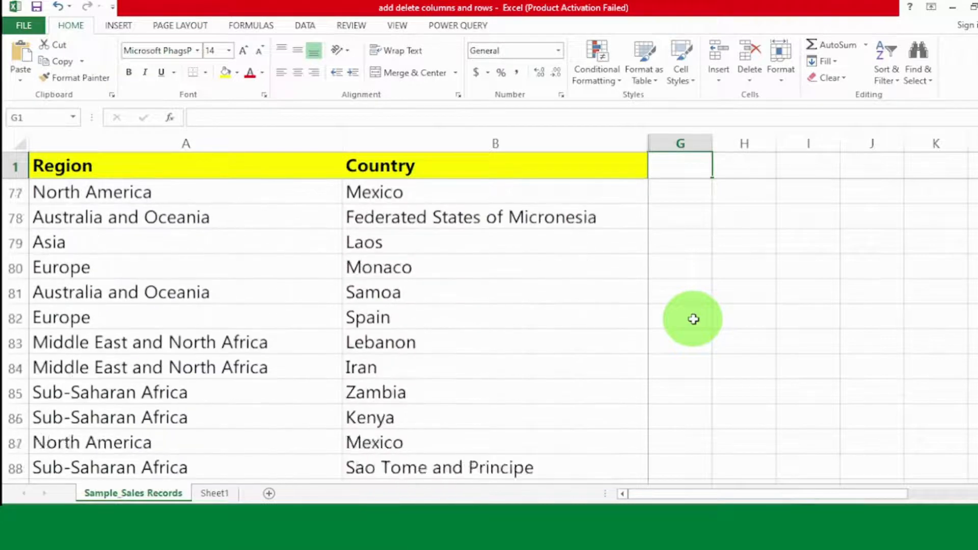
Examine the Region and Country records down the length of the Sample_Sales Records sheet.
{"action": "scroll", "coordinate": [694, 319], "scroll_direction": "down", "scroll_amount": 1}
{"action": "scroll", "coordinate": [694, 319], "scroll_direction": "up", "scroll_amount": 8}
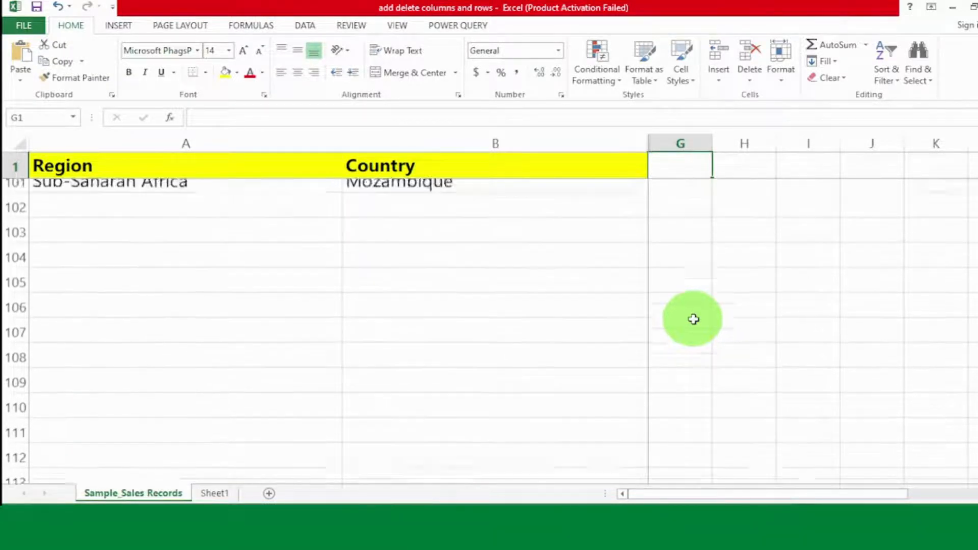
{"action": "scroll", "coordinate": [693, 319], "scroll_direction": "up", "scroll_amount": 9}
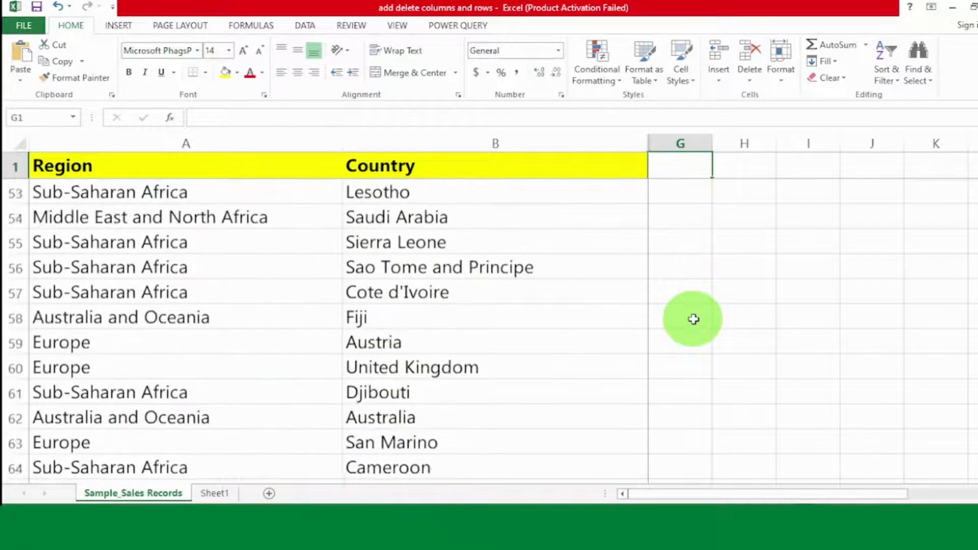
{"action": "scroll", "coordinate": [694, 319], "scroll_direction": "down", "scroll_amount": 1}
{"action": "scroll", "coordinate": [694, 318], "scroll_direction": "down", "scroll_amount": 15}
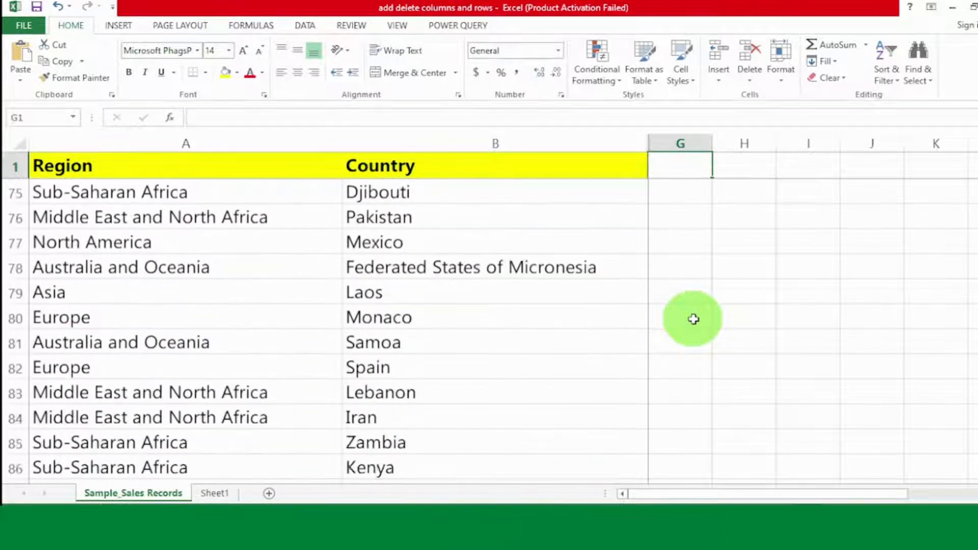
{"action": "scroll", "coordinate": [693, 319], "scroll_direction": "up", "scroll_amount": 12}
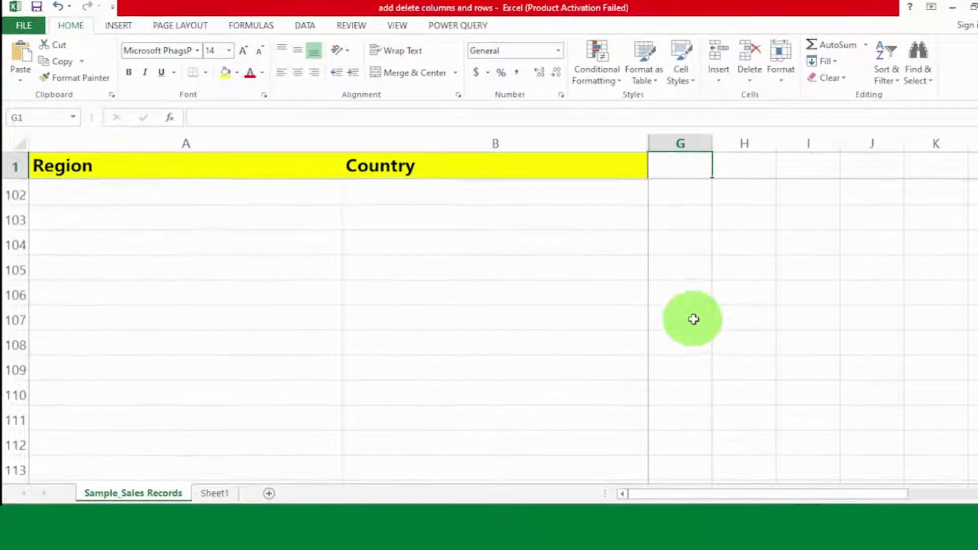
{"action": "scroll", "coordinate": [694, 319], "scroll_direction": "up", "scroll_amount": 16}
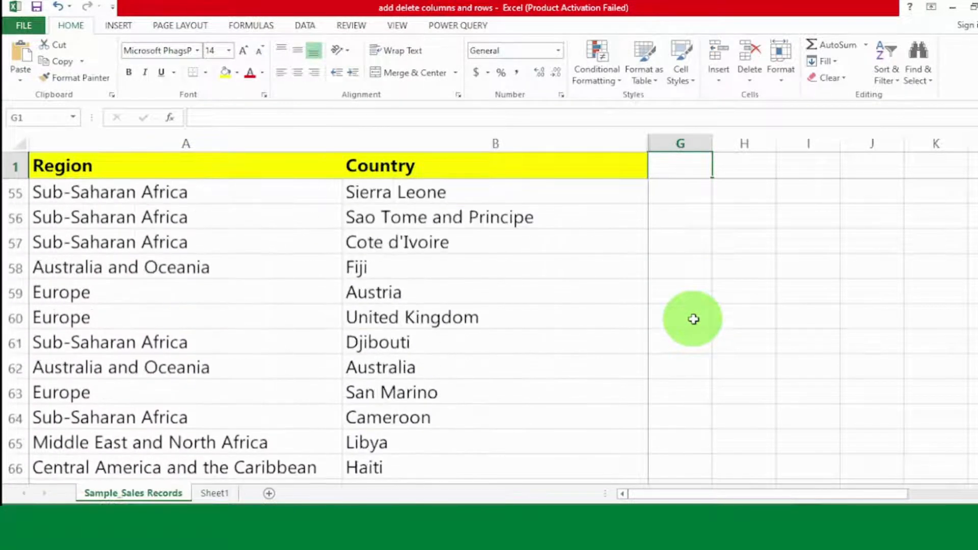
{"action": "scroll", "coordinate": [693, 318], "scroll_direction": "up", "scroll_amount": 6}
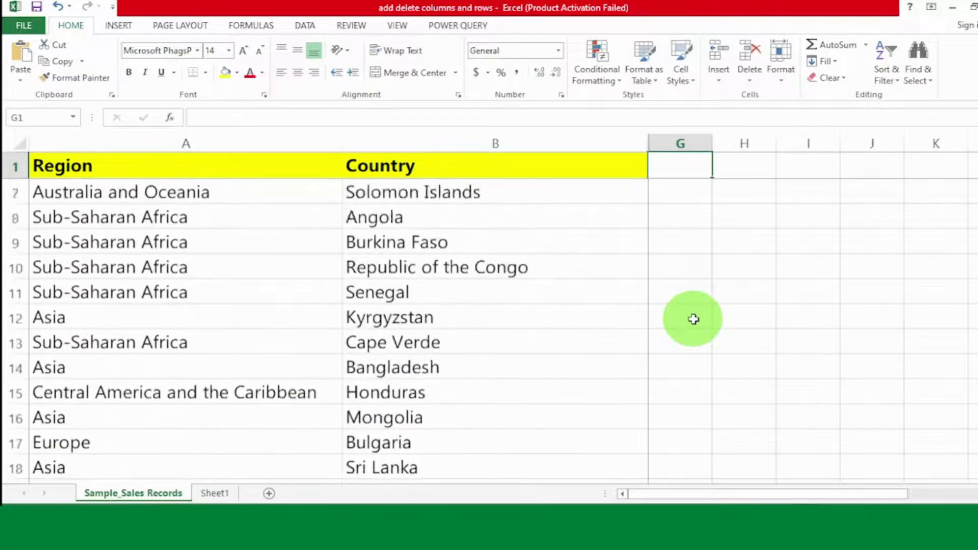
{"action": "scroll", "coordinate": [694, 319], "scroll_direction": "down", "scroll_amount": 1}
{"action": "scroll", "coordinate": [693, 319], "scroll_direction": "down", "scroll_amount": 16}
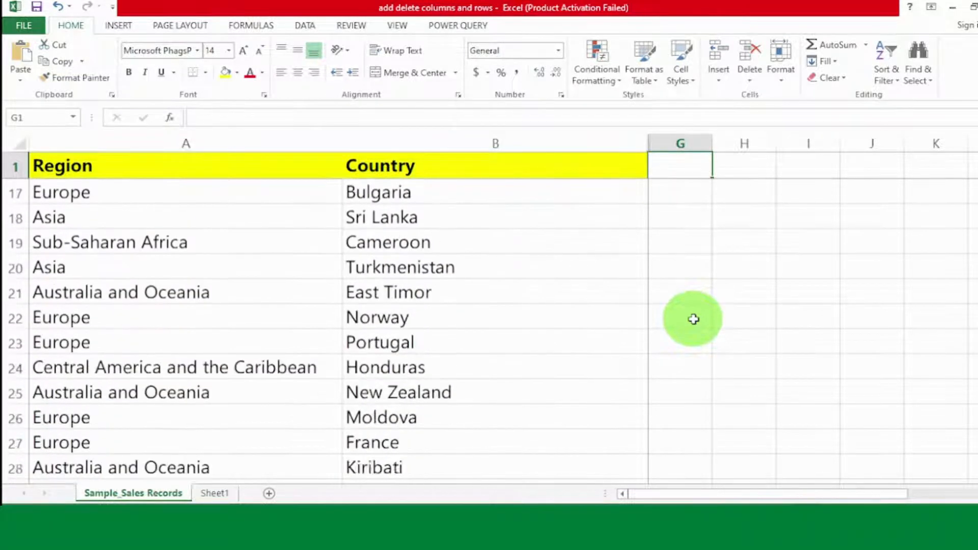
{"action": "scroll", "coordinate": [694, 319], "scroll_direction": "down", "scroll_amount": 3}
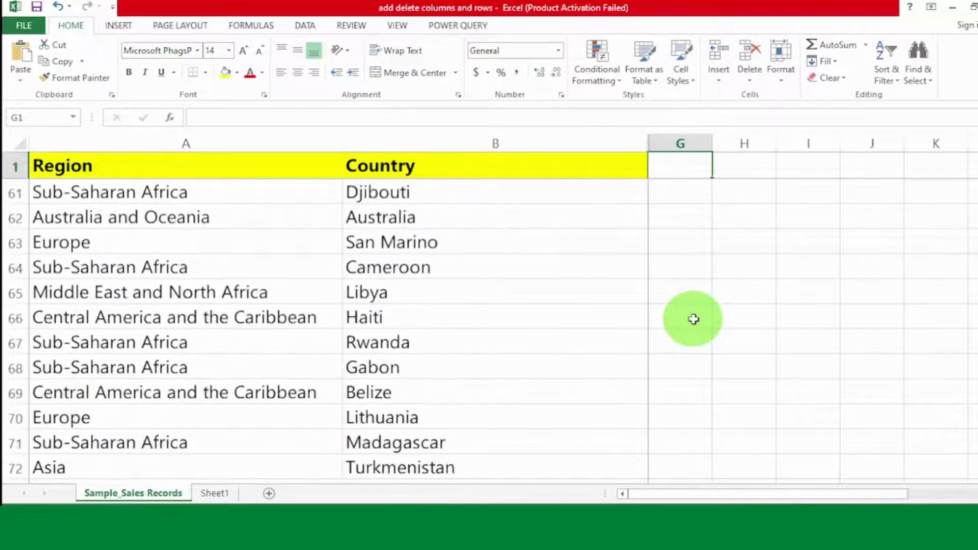
{"action": "scroll", "coordinate": [694, 319], "scroll_direction": "up", "scroll_amount": 1}
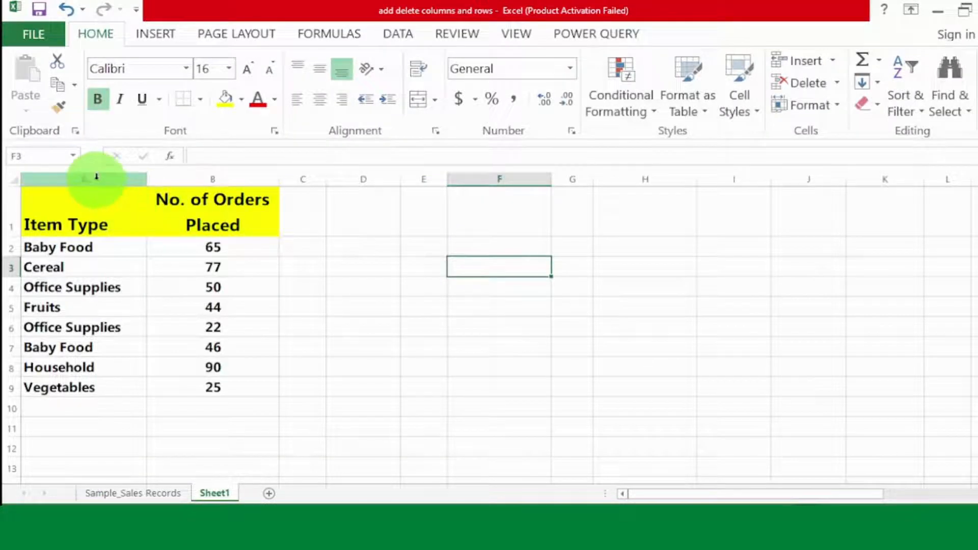
{"action": "left_click", "coordinate": [96, 177]}
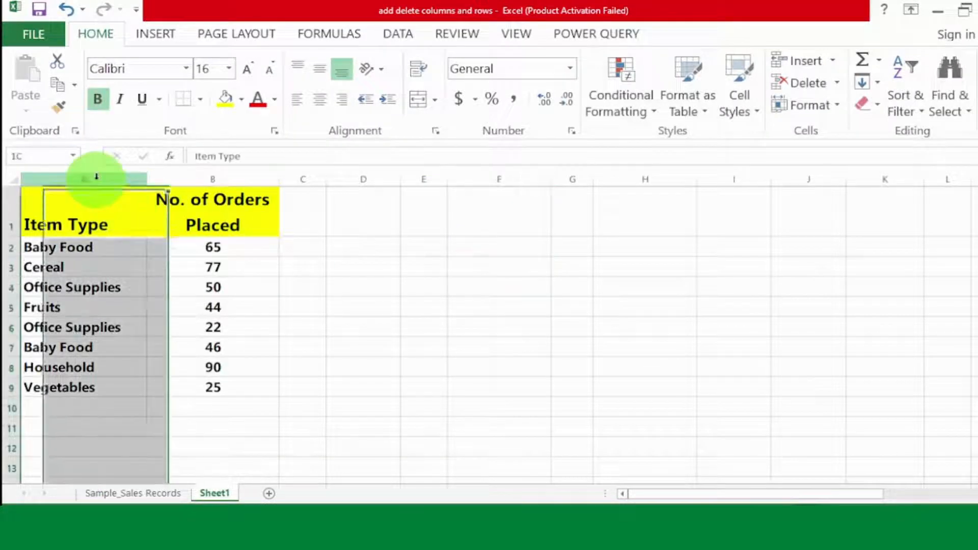
{"action": "left_click", "coordinate": [323, 286]}
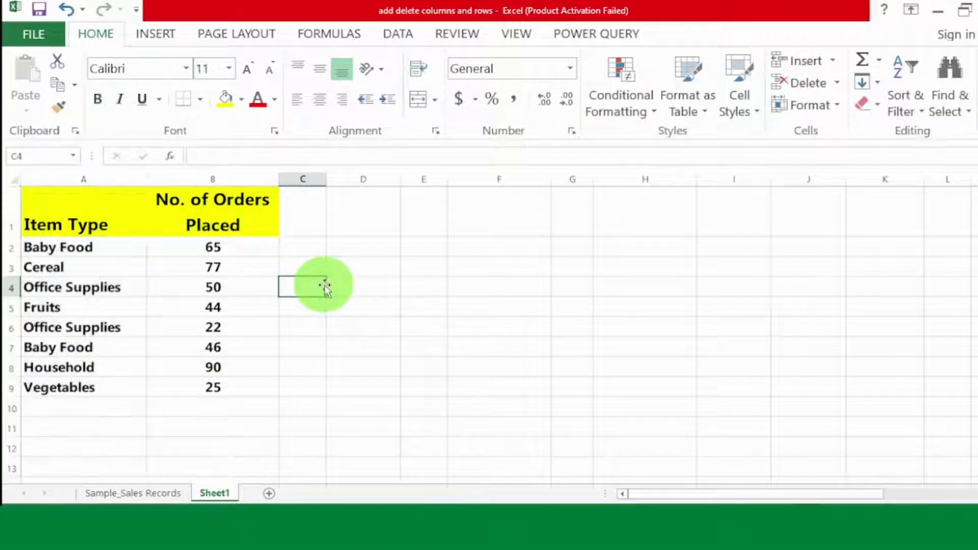
{"action": "left_click", "coordinate": [80, 179]}
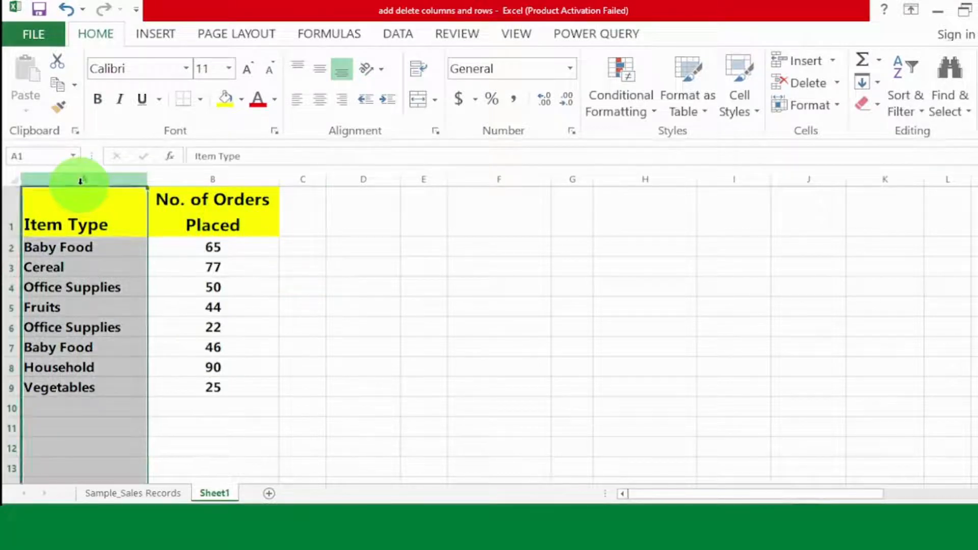
{"action": "left_click", "coordinate": [217, 181]}
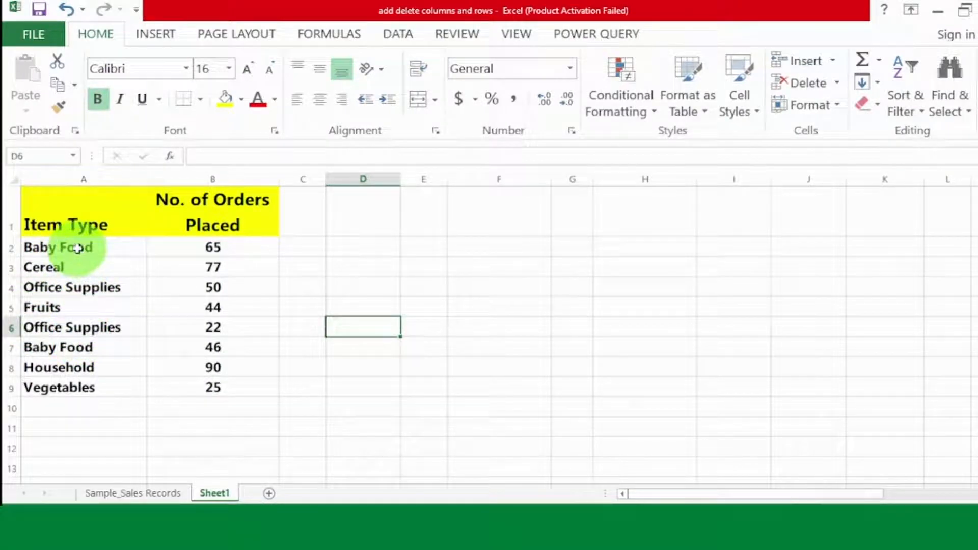
Copy the item and order data in A2:B9 and paste it transposed starting at D2 with Paste Special.
{"action": "left_click_drag", "start_coordinate": [77, 248], "coordinate": [189, 388]}
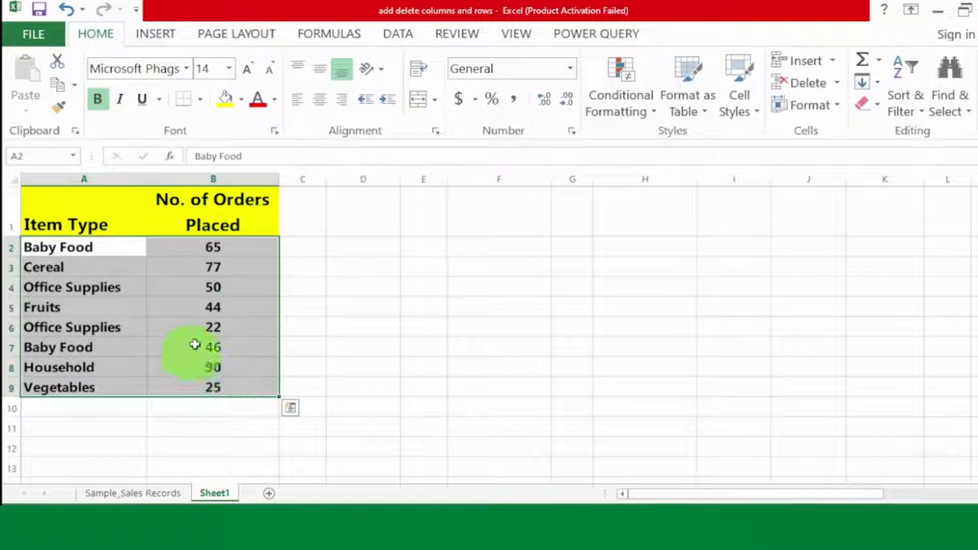
{"action": "right_click", "coordinate": [224, 323]}
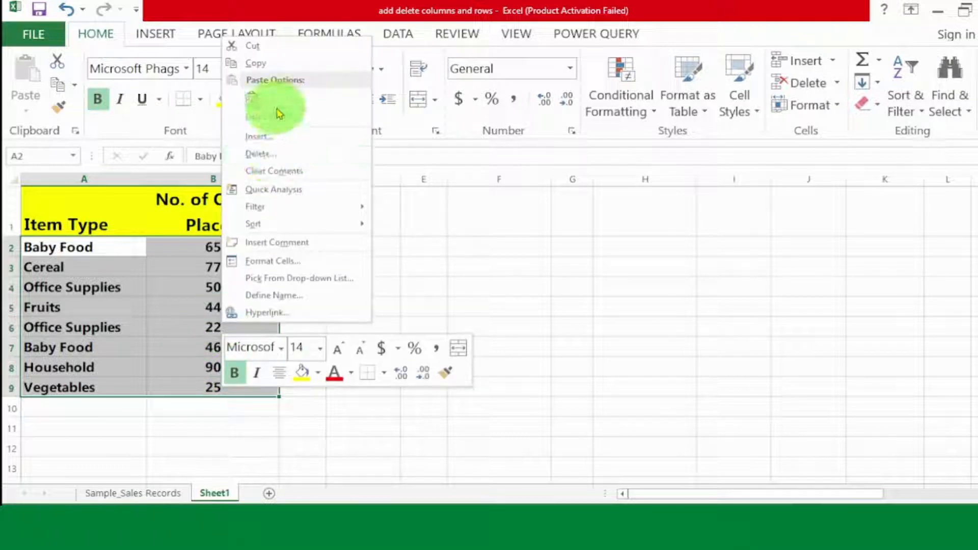
{"action": "left_click", "coordinate": [257, 63]}
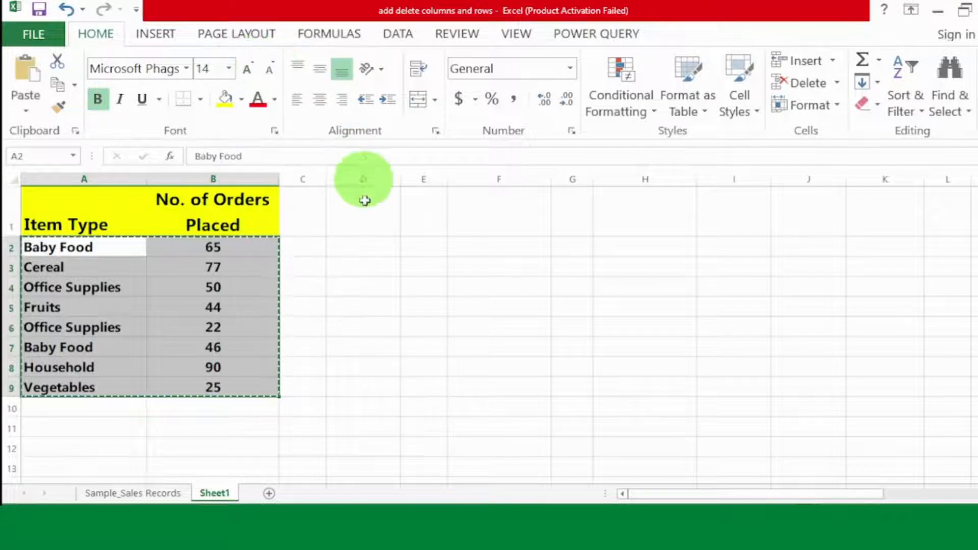
{"action": "left_click", "coordinate": [365, 244]}
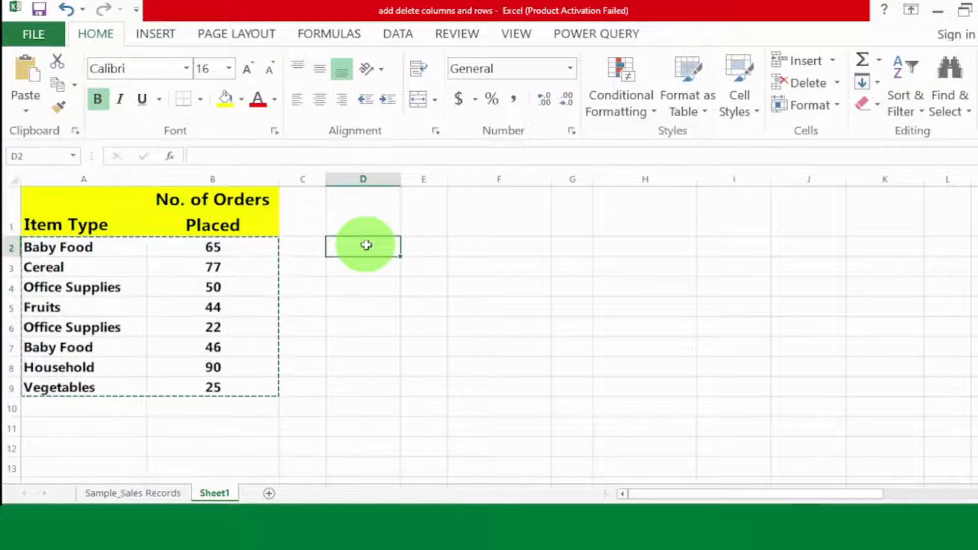
{"action": "right_click", "coordinate": [366, 247]}
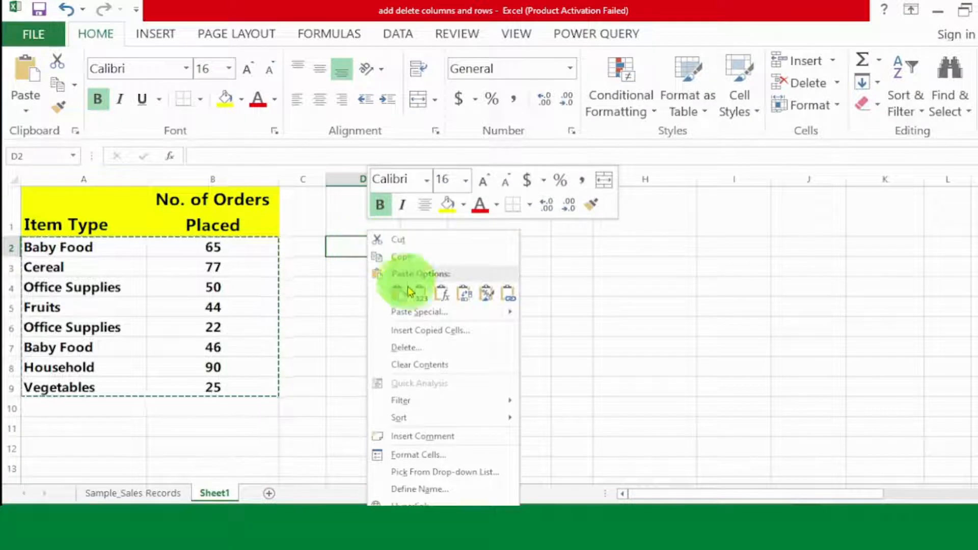
{"action": "mouse_move", "coordinate": [405, 312]}
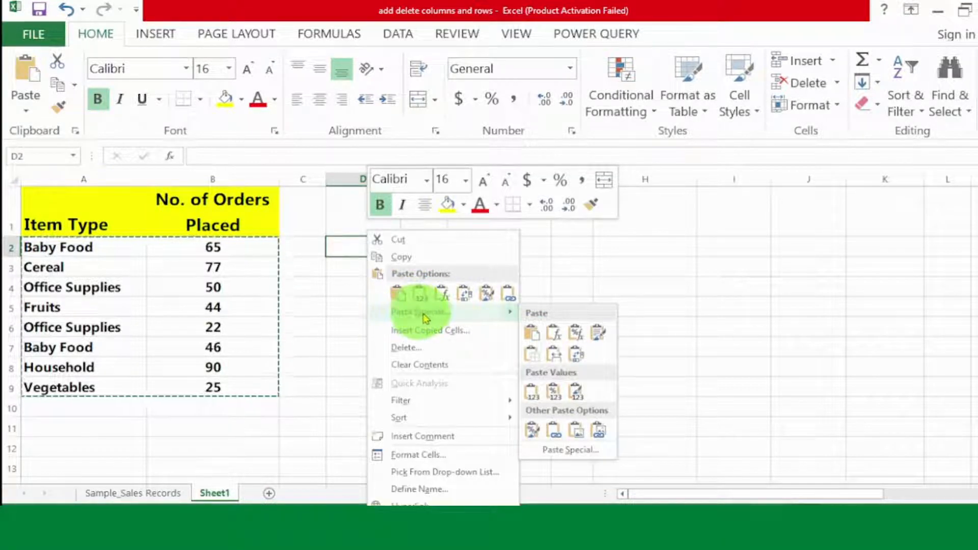
{"action": "left_click", "coordinate": [417, 312]}
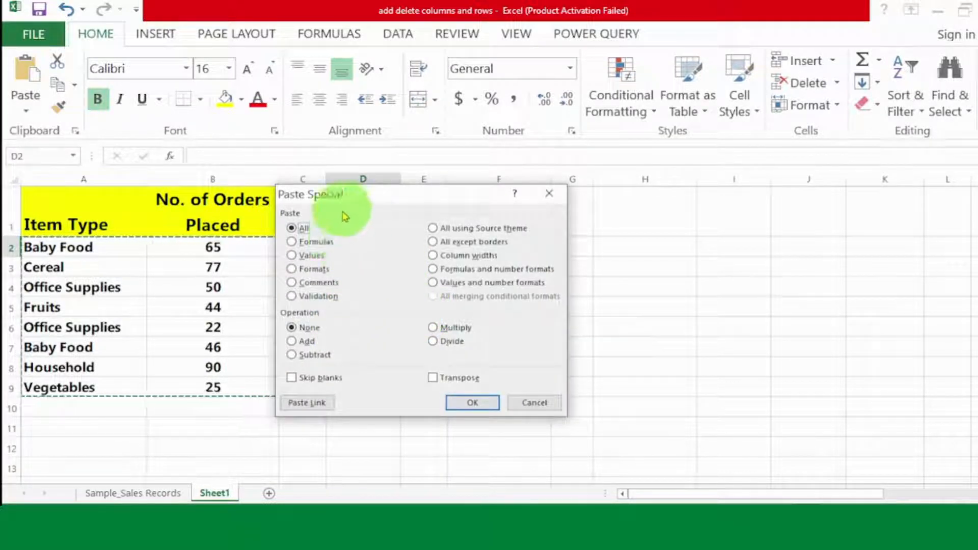
{"action": "left_click", "coordinate": [432, 377]}
{"action": "left_click", "coordinate": [466, 402]}
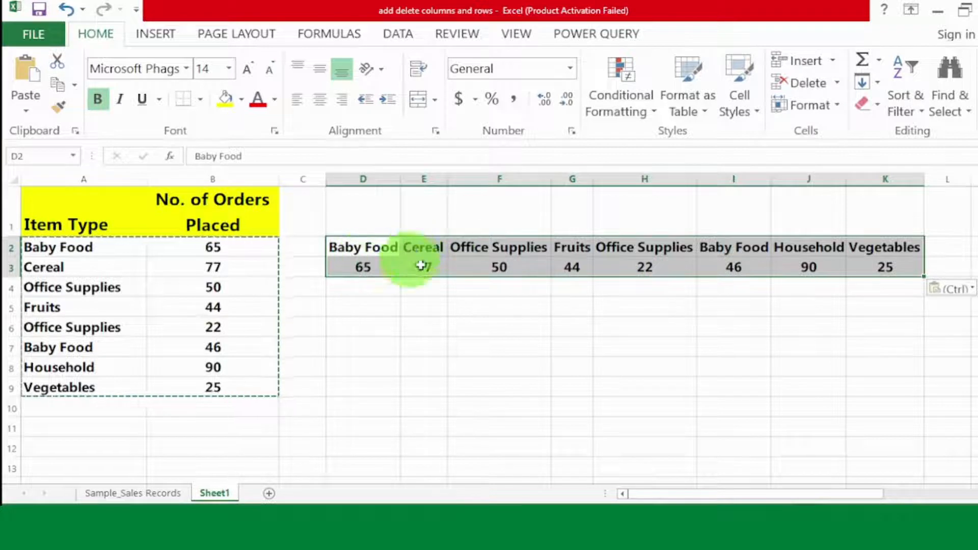
Set the number of orders placed for Cereal in B3 to 80.
{"action": "left_click", "coordinate": [263, 267]}
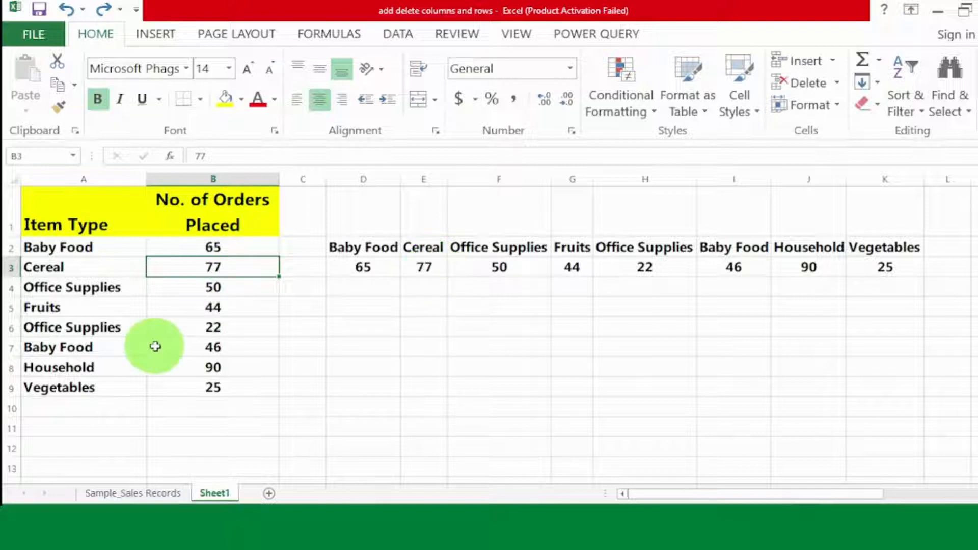
{"action": "type", "text": "0"}
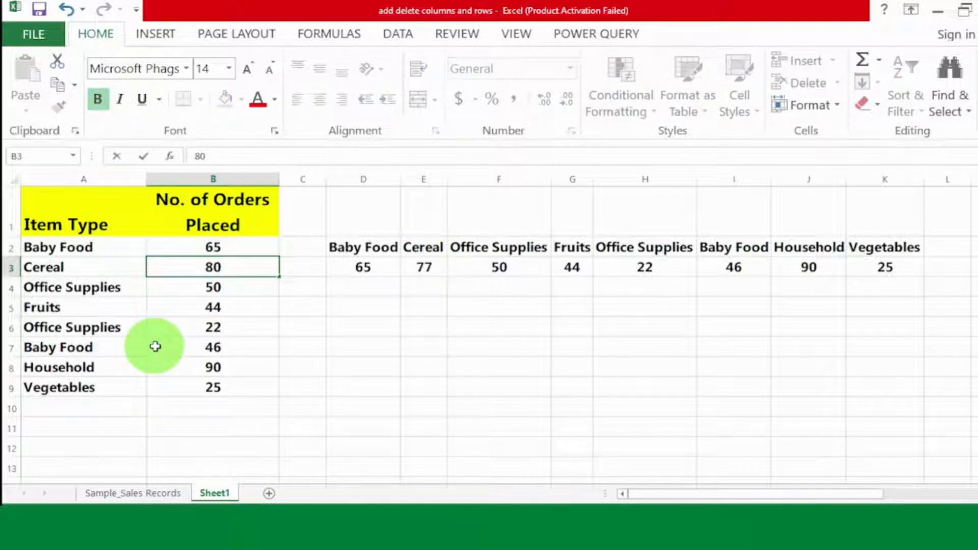
{"action": "key", "text": "Return"}
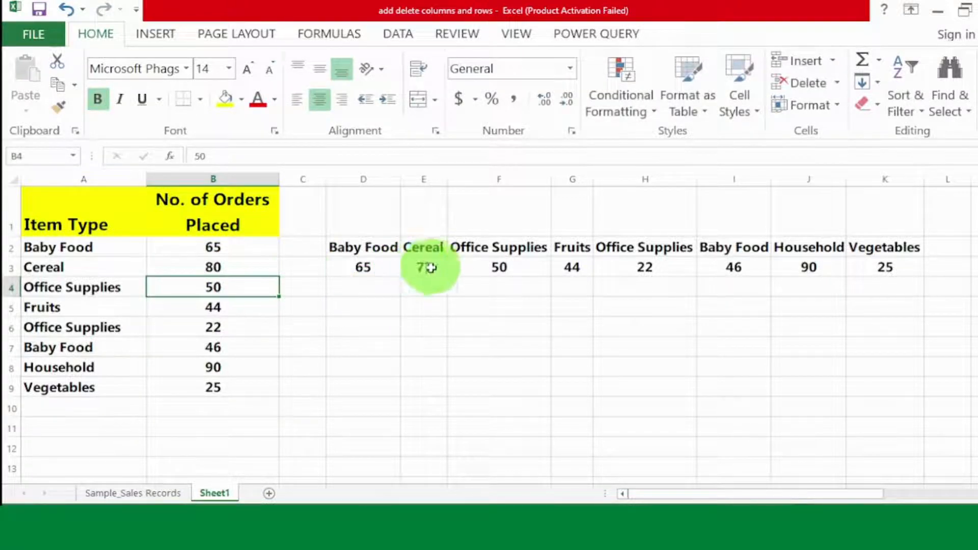
{"action": "left_click", "coordinate": [252, 269]}
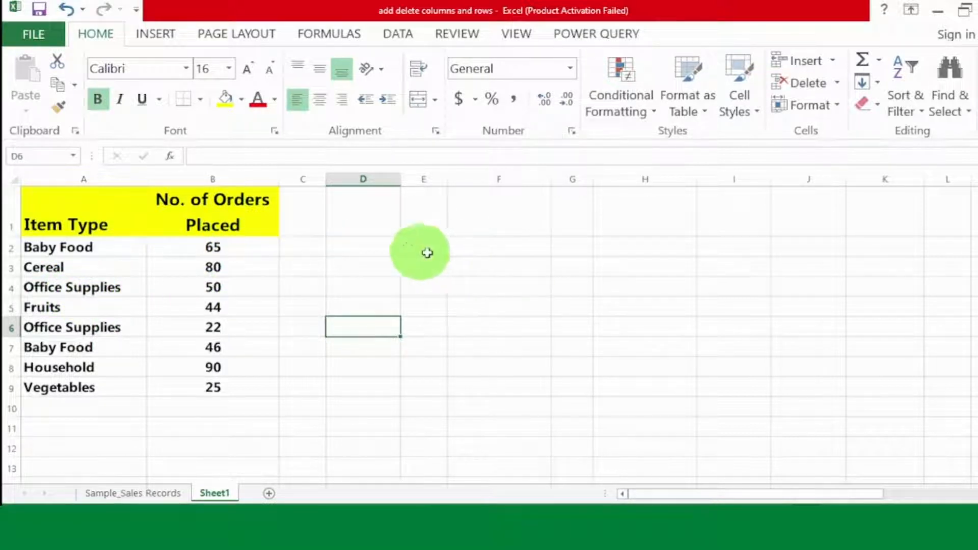
Enter the source cell references as plain text, A2 in cell D2 and B2 in cell D3.
{"action": "left_click", "coordinate": [378, 244]}
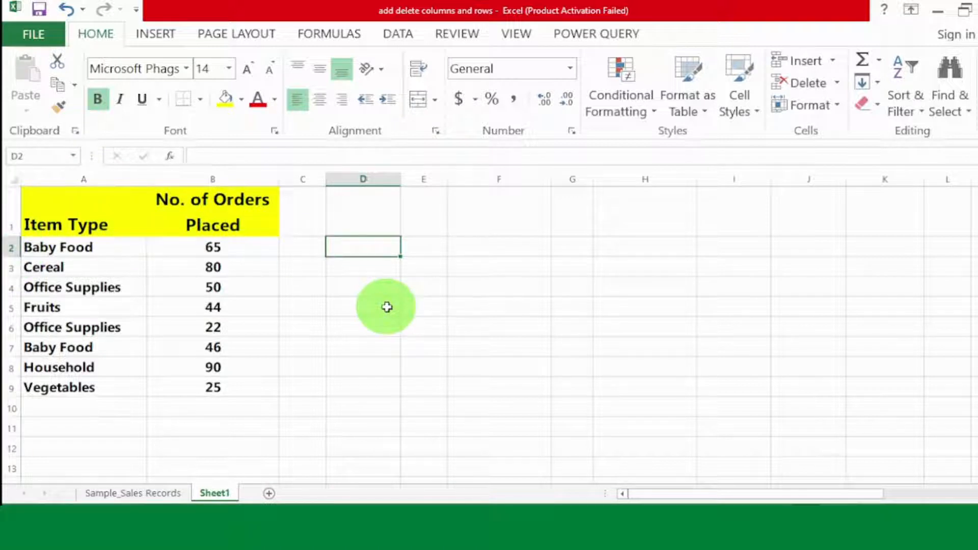
{"action": "type", "text": "A2"}
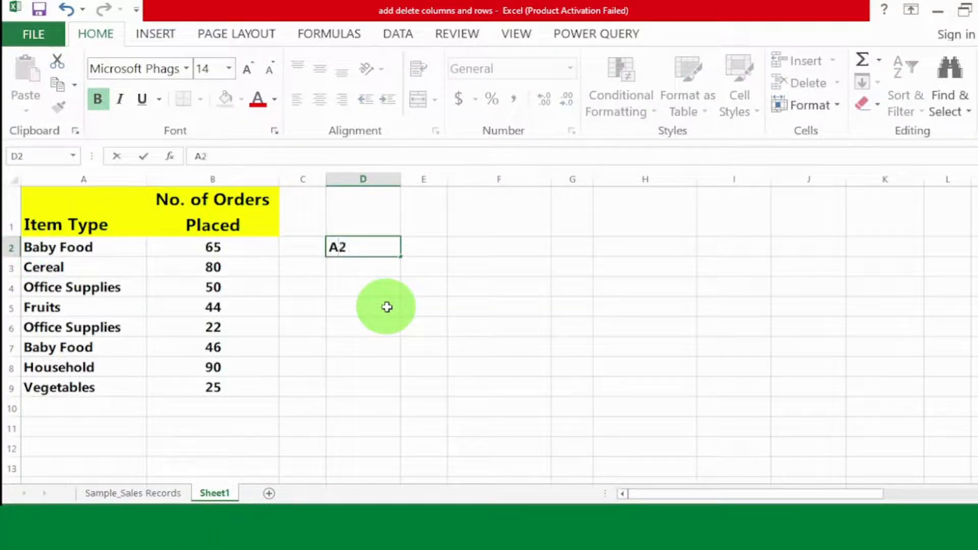
{"action": "key", "text": "Return"}
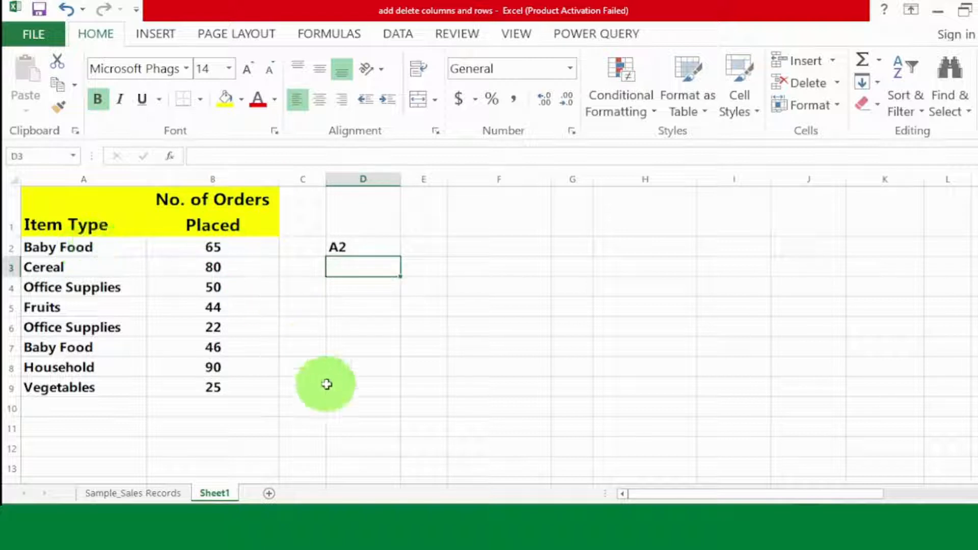
{"action": "type", "text": "B2"}
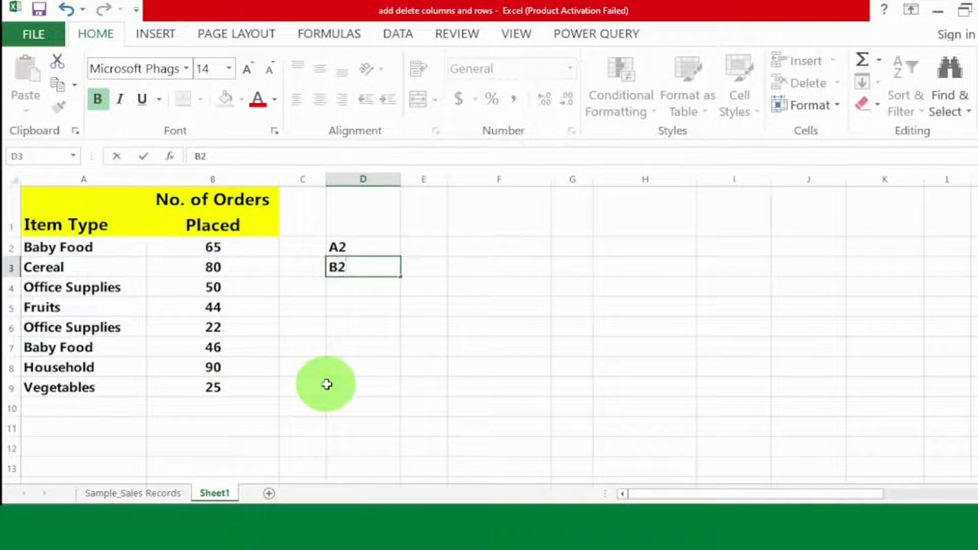
{"action": "key", "text": "Return"}
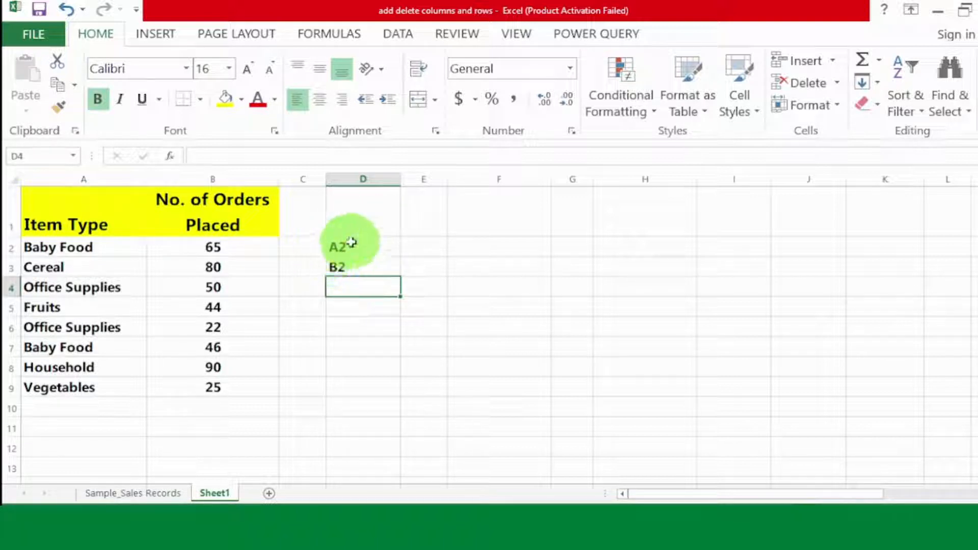
Add the prefix ag to the reference text in D2 so it reads agA2.
{"action": "left_click", "coordinate": [332, 246]}
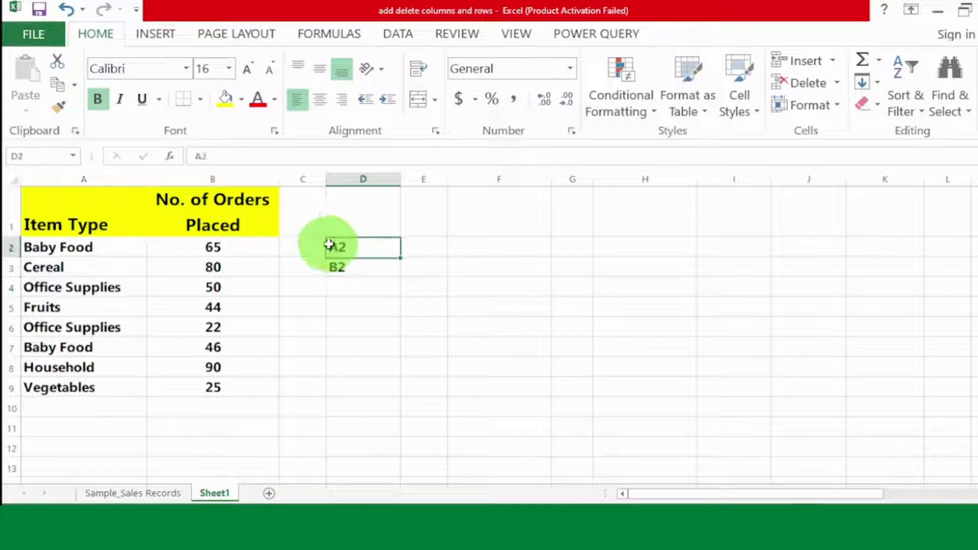
{"action": "left_click", "coordinate": [195, 158]}
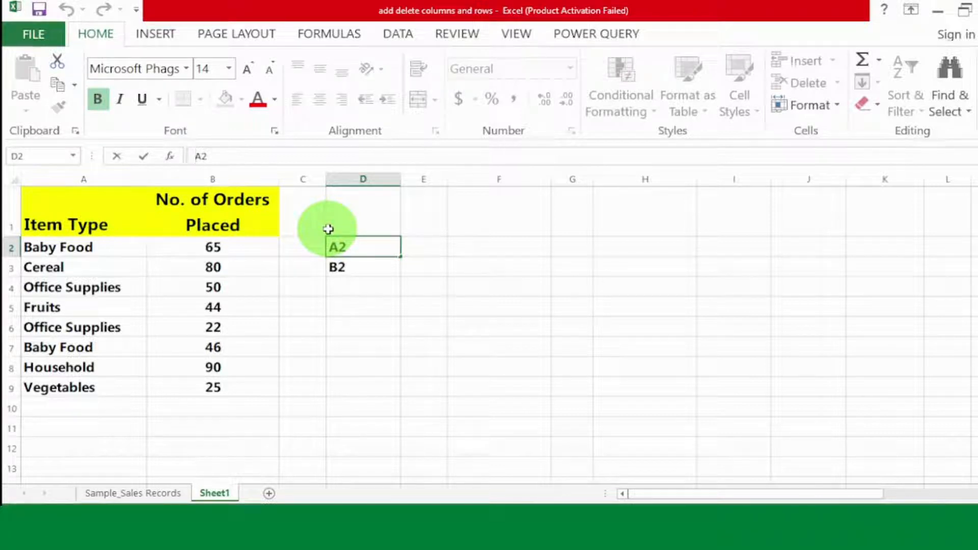
{"action": "type", "text": "a"}
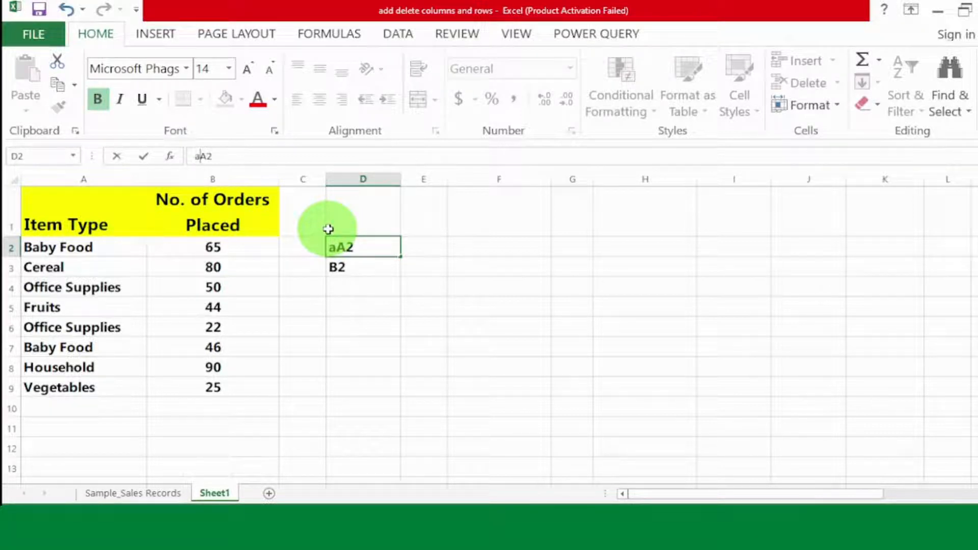
{"action": "type", "text": "g"}
{"action": "key", "text": "Return"}
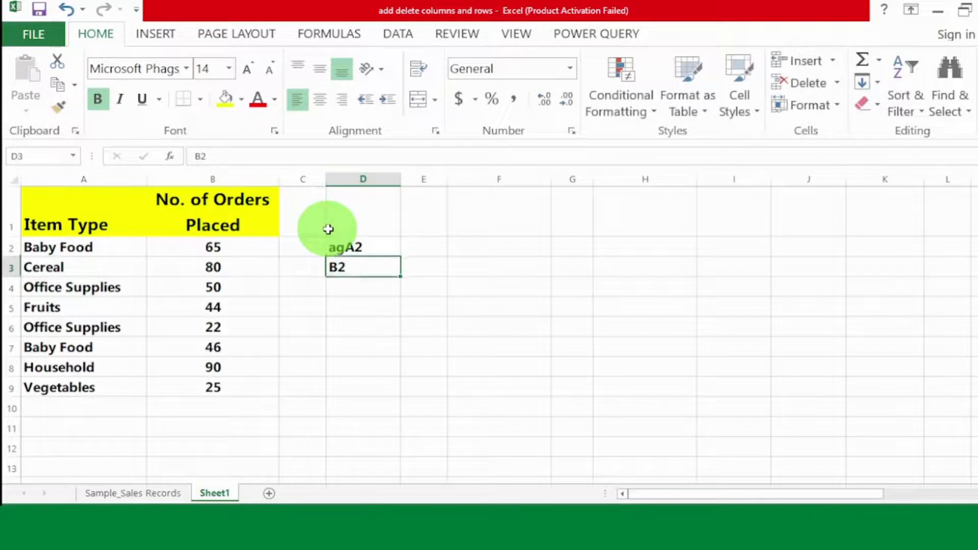
Add the prefix ag to the reference text in D3 so it reads agB2.
{"action": "left_click", "coordinate": [196, 158]}
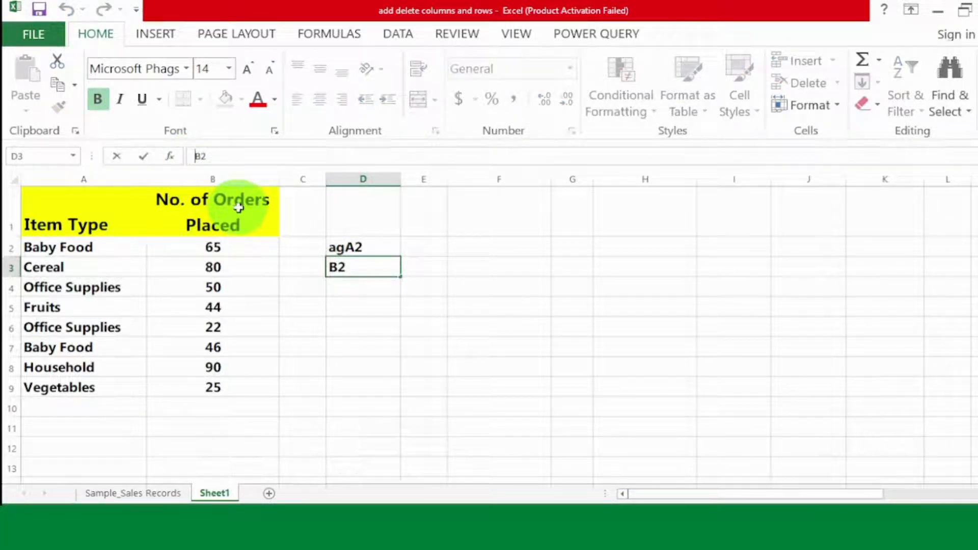
{"action": "type", "text": "ag"}
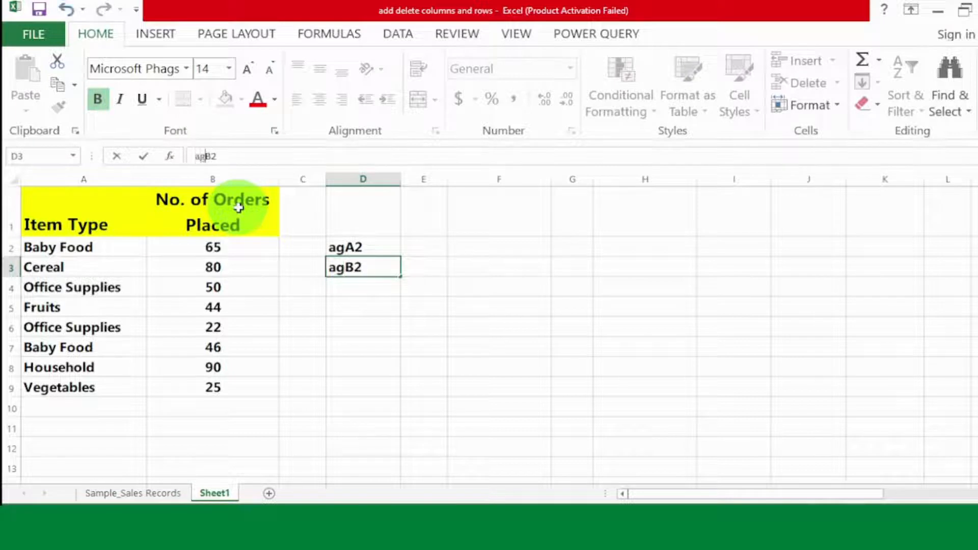
{"action": "key", "text": "Return"}
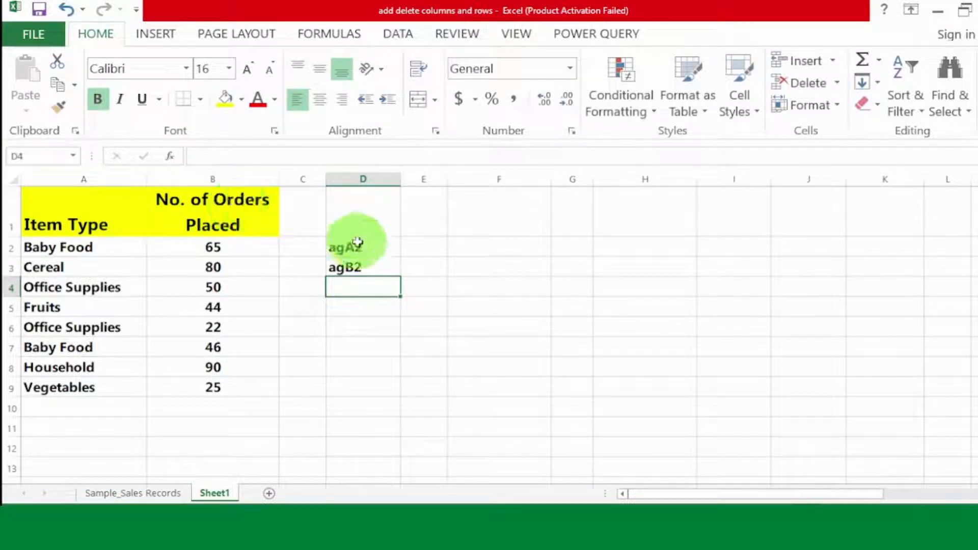
Fill the prefixed references in D2:D3 across to column K, continuing the series up to agA9 and agB9.
{"action": "left_click_drag", "start_coordinate": [356, 244], "coordinate": [383, 262]}
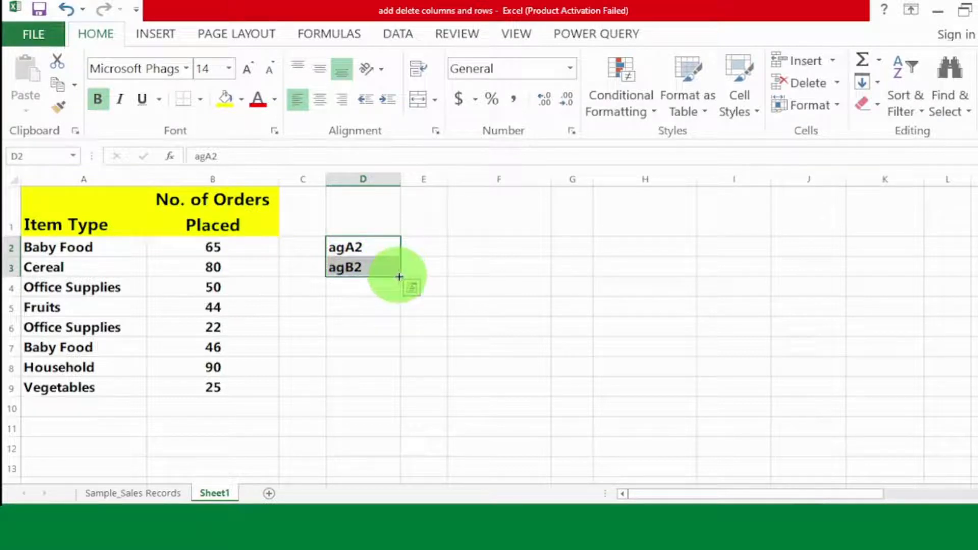
{"action": "left_click_drag", "start_coordinate": [399, 277], "coordinate": [596, 270]}
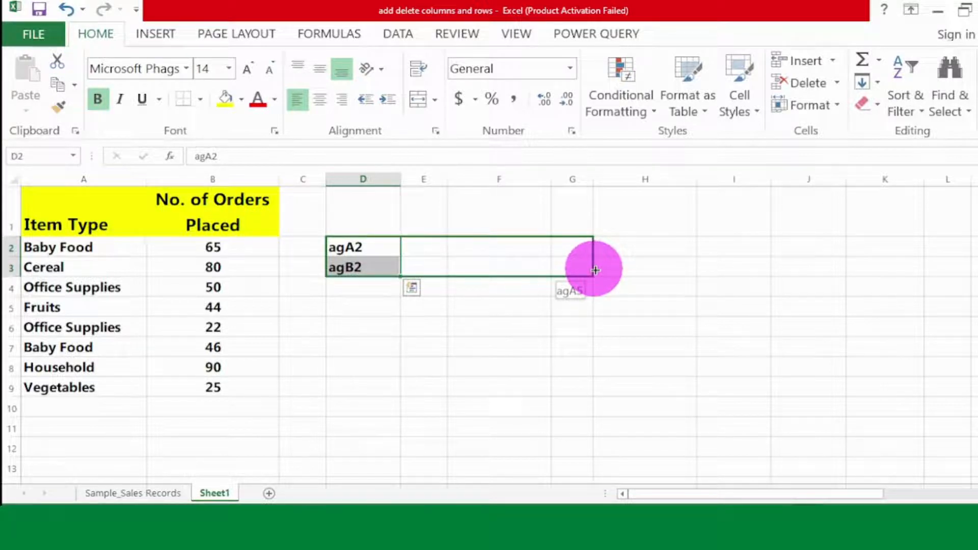
{"action": "left_click_drag", "start_coordinate": [596, 270], "coordinate": [899, 276]}
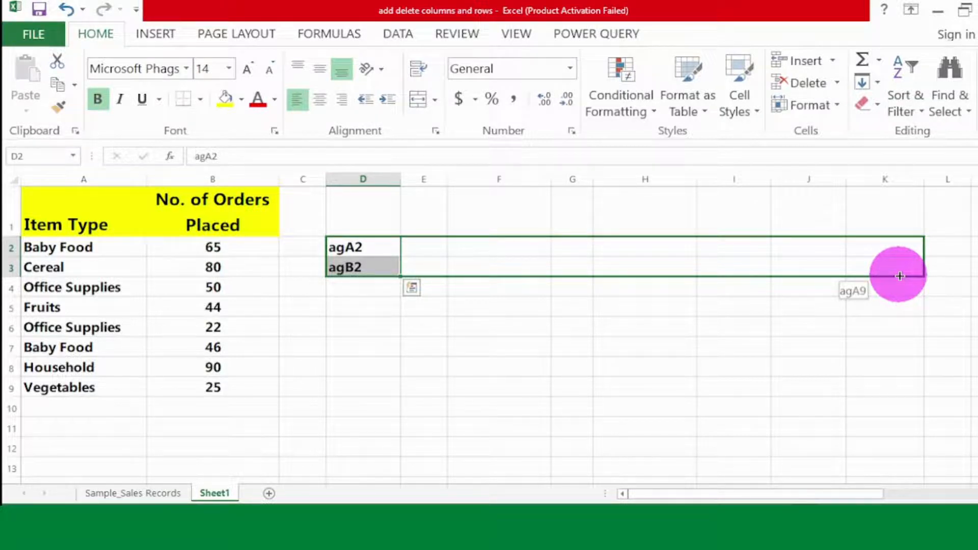
{"action": "left_click_drag", "start_coordinate": [899, 276], "coordinate": [899, 276]}
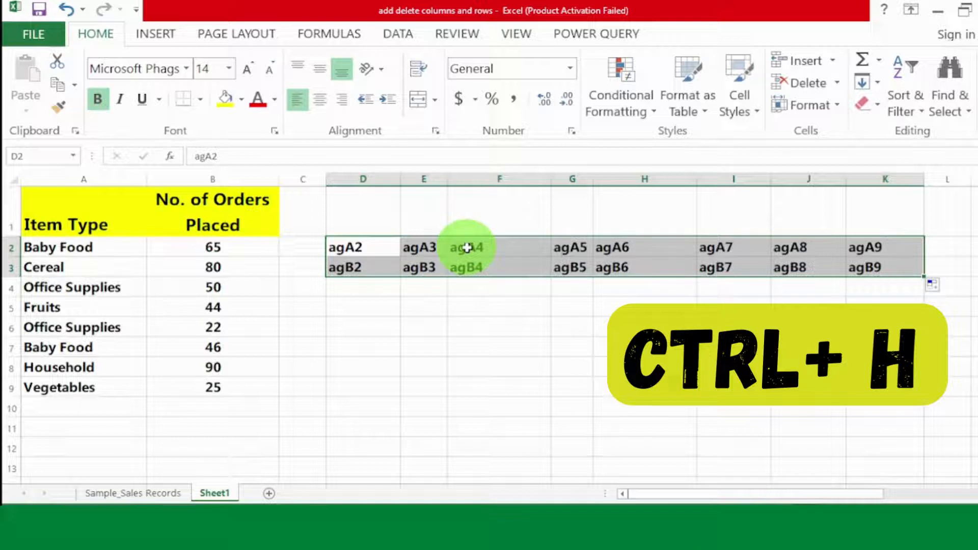
Replace every ag with = in D2:K3 to turn the prefixed text into live cell references.
{"action": "key", "text": "ctrl+h"}
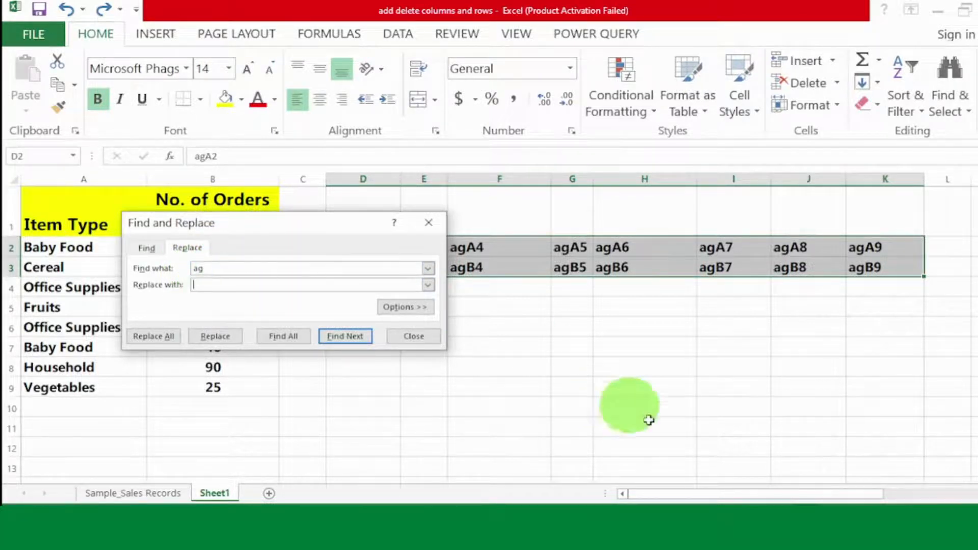
{"action": "left_click", "coordinate": [707, 504]}
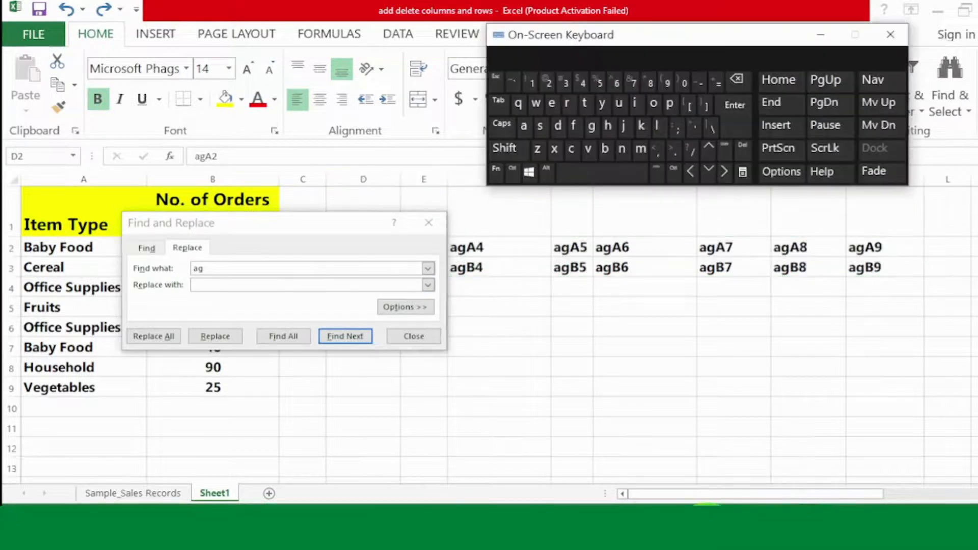
{"action": "left_click", "coordinate": [702, 330]}
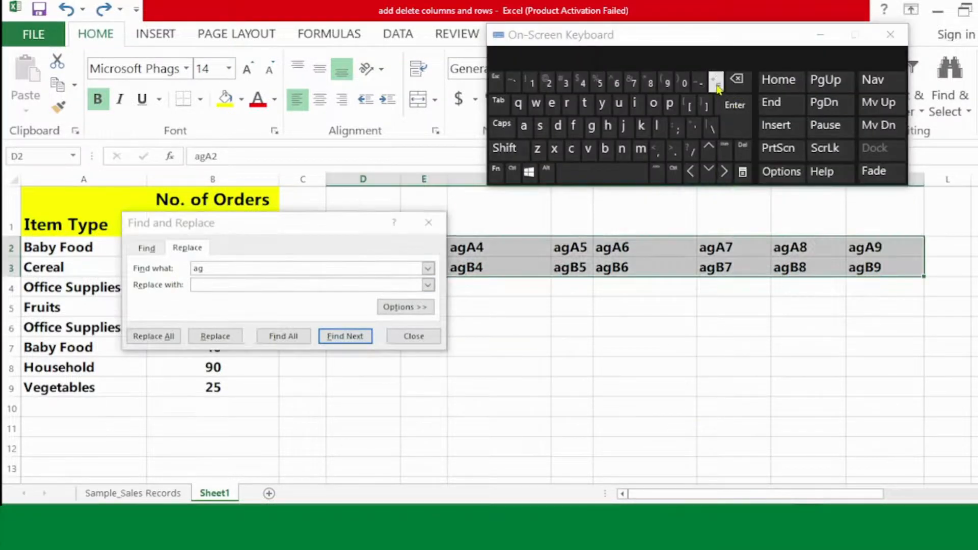
{"action": "left_click", "coordinate": [206, 286]}
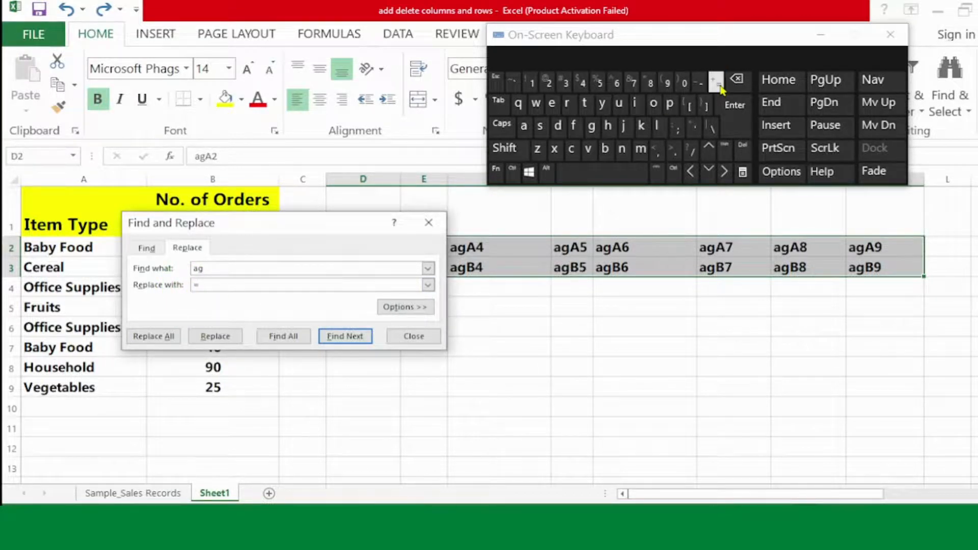
{"action": "left_click", "coordinate": [153, 338]}
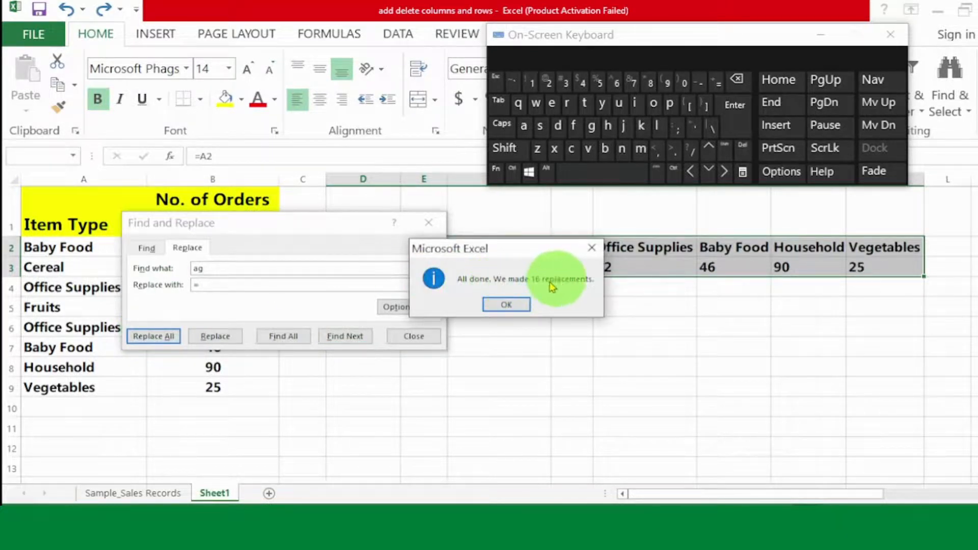
{"action": "left_click", "coordinate": [508, 307]}
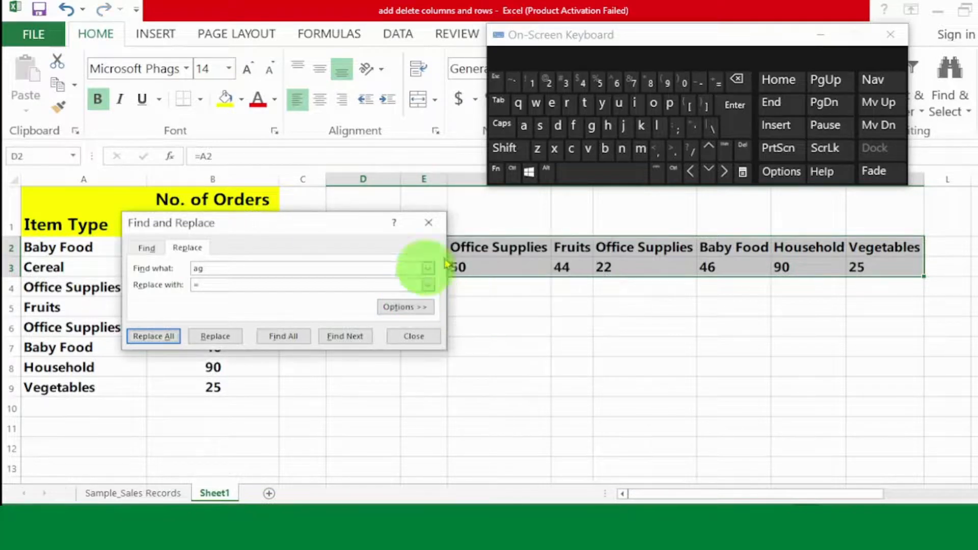
{"action": "left_click", "coordinate": [429, 222]}
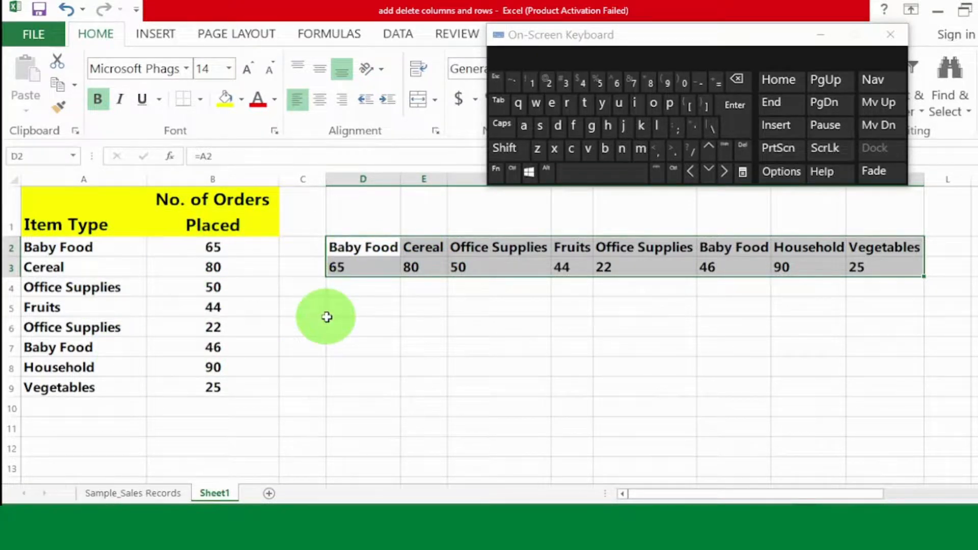
{"action": "left_click", "coordinate": [373, 325]}
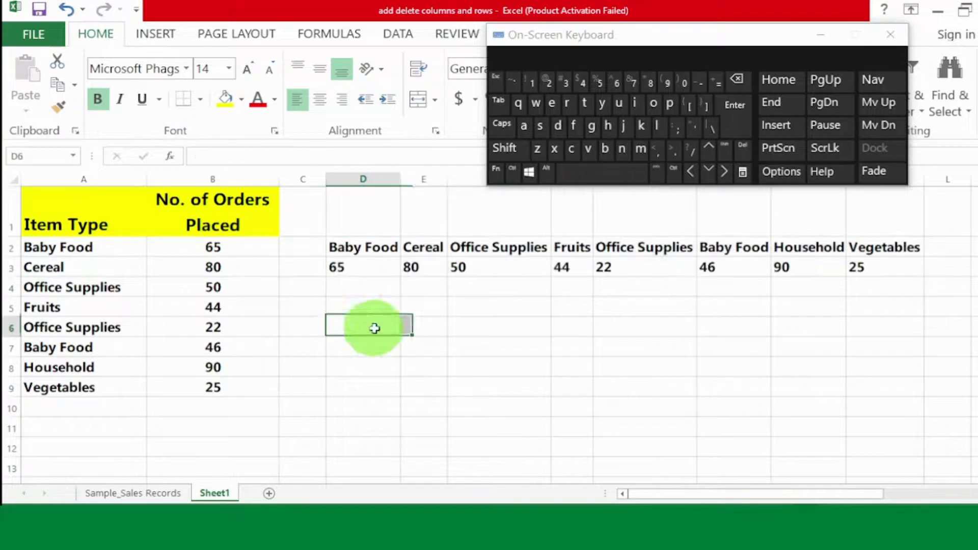
Set the number of orders placed for Office Supplies in B4 to 70 and check the linked cell F3.
{"action": "left_click", "coordinate": [214, 284]}
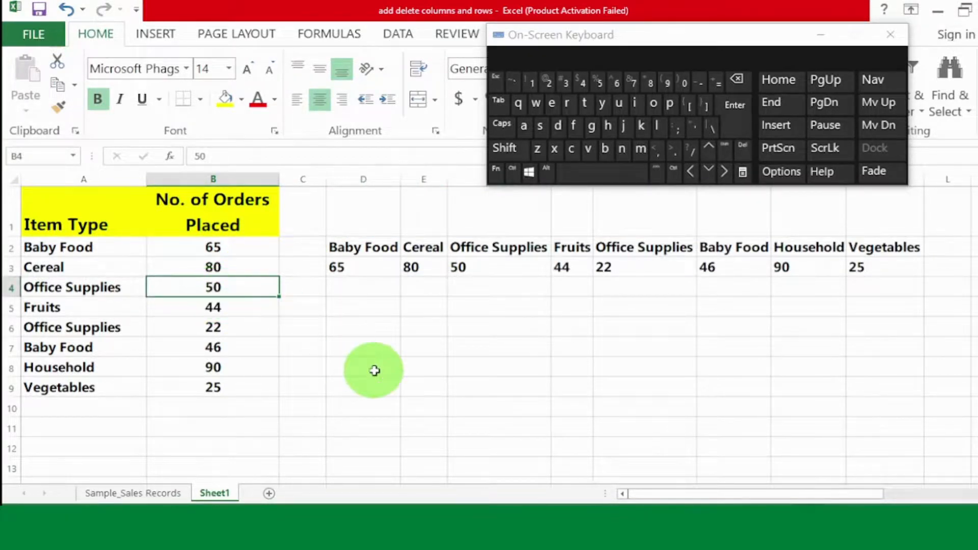
{"action": "type", "text": "7"}
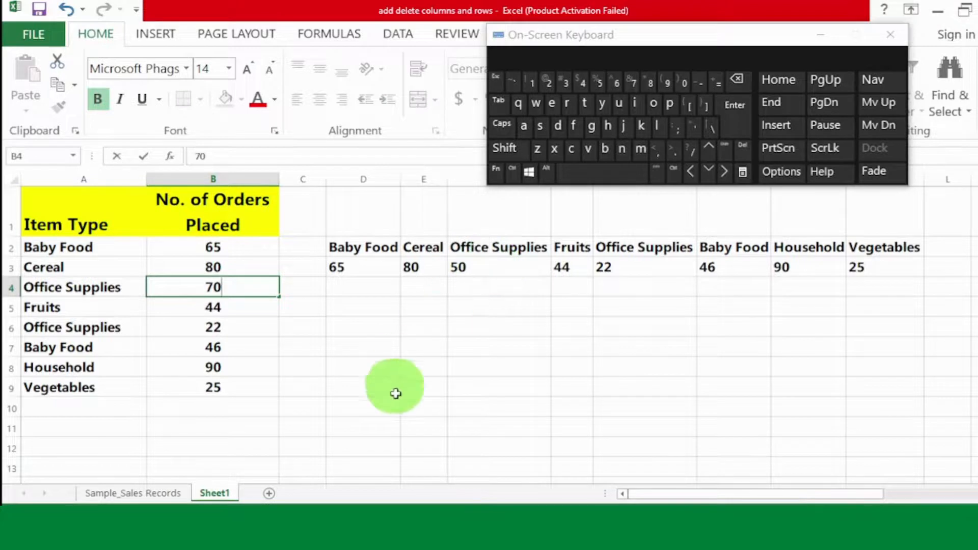
{"action": "key", "text": "Return"}
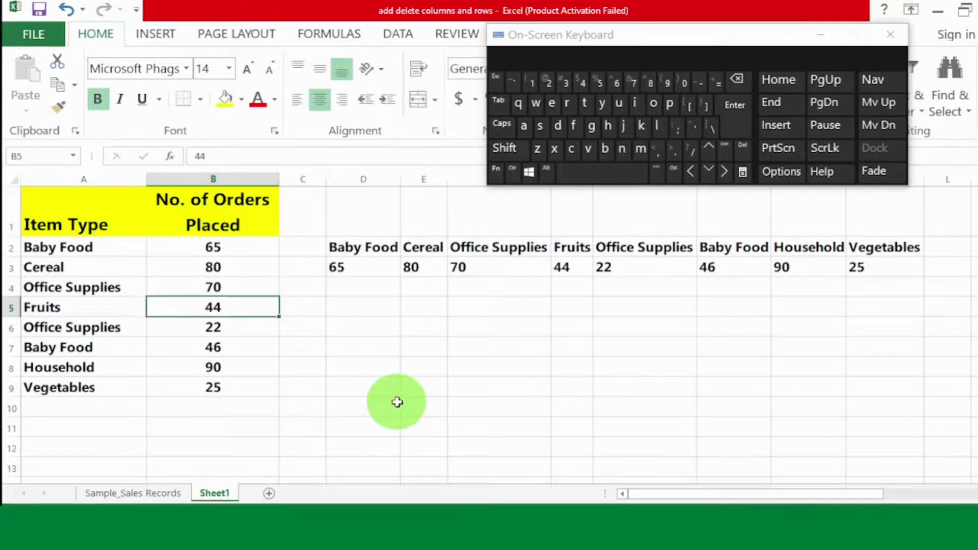
{"action": "left_click", "coordinate": [485, 264]}
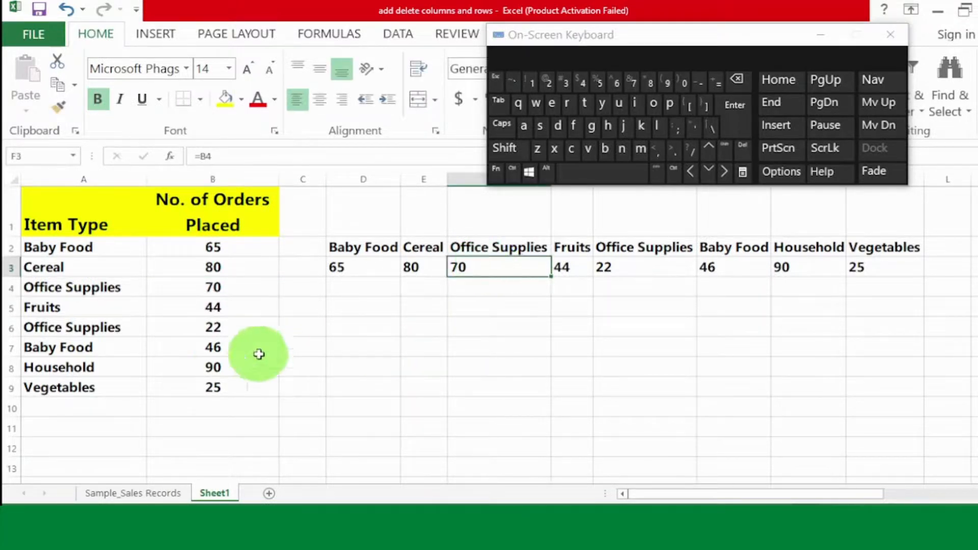
Set the number of orders placed for Household in B8 to 100.
{"action": "left_click", "coordinate": [224, 364]}
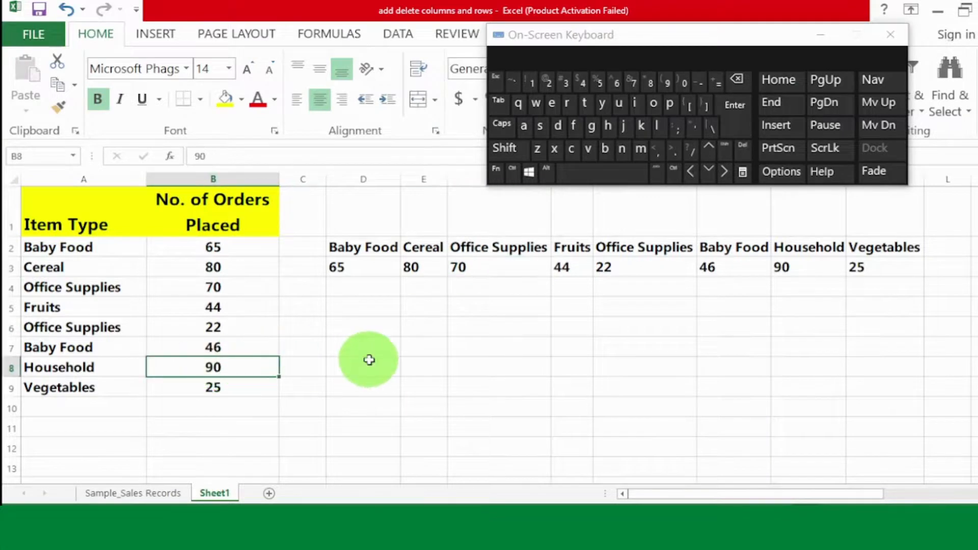
{"action": "type", "text": "100"}
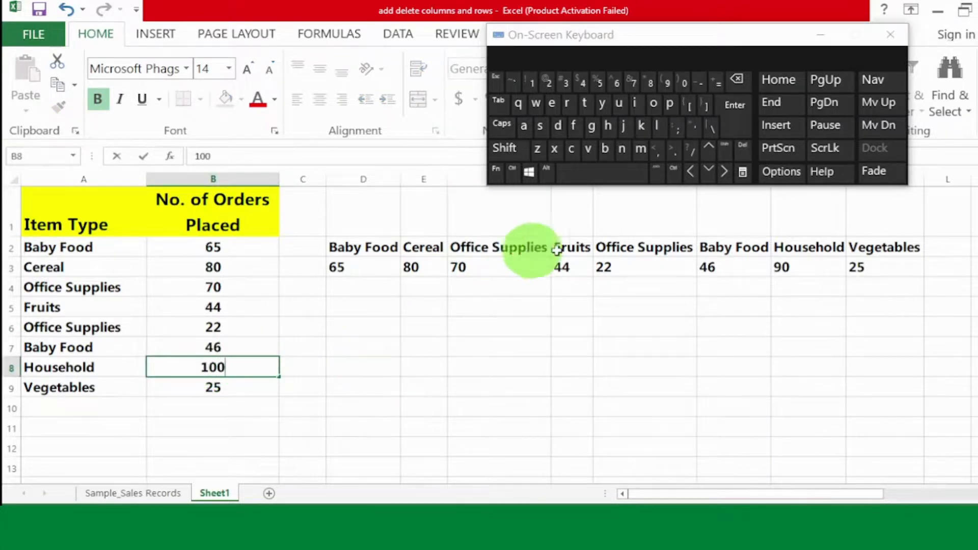
{"action": "key", "text": "Return"}
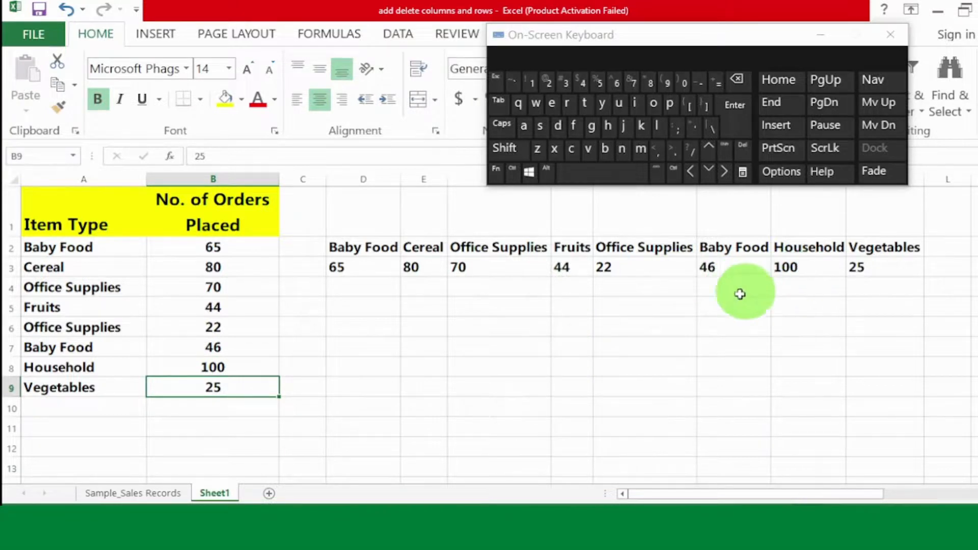
{"action": "left_click", "coordinate": [619, 375]}
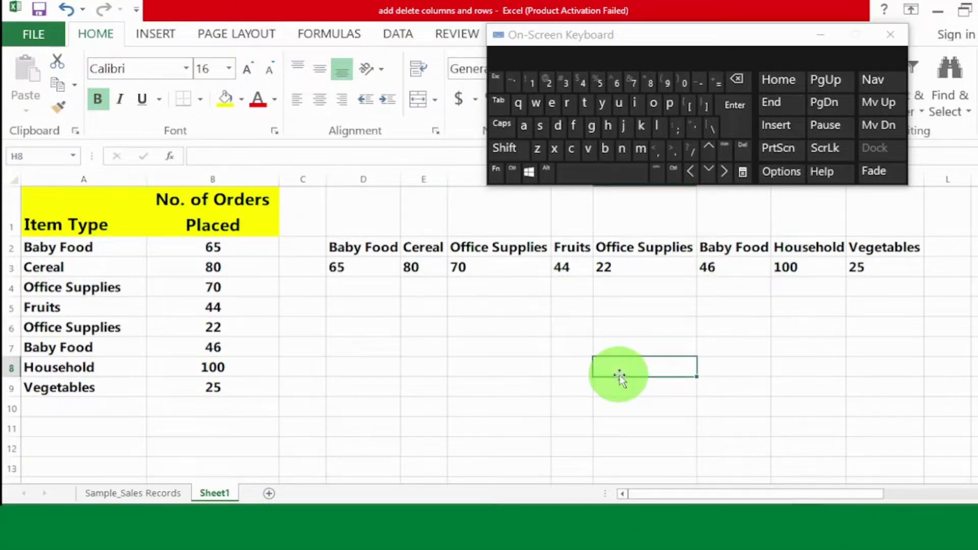